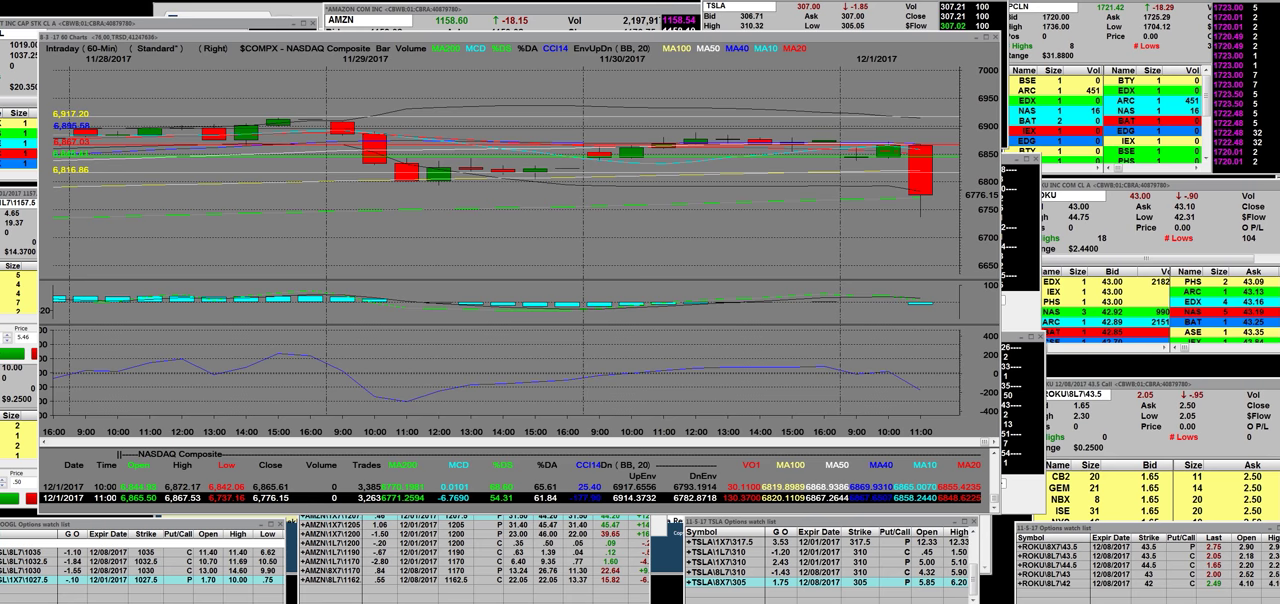
- Show and dismiss the market indices summary, then drag the Dec 2017 E-mini S&P 500 quote over the chart
drag(452, 40, 512, 105)
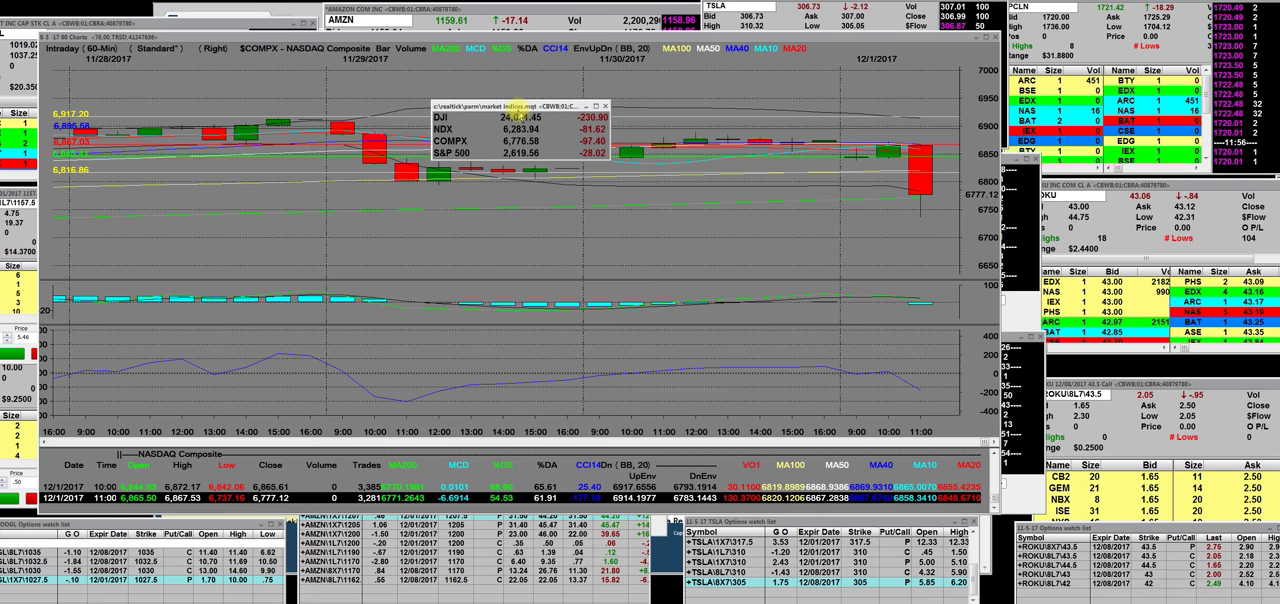
click(517, 109)
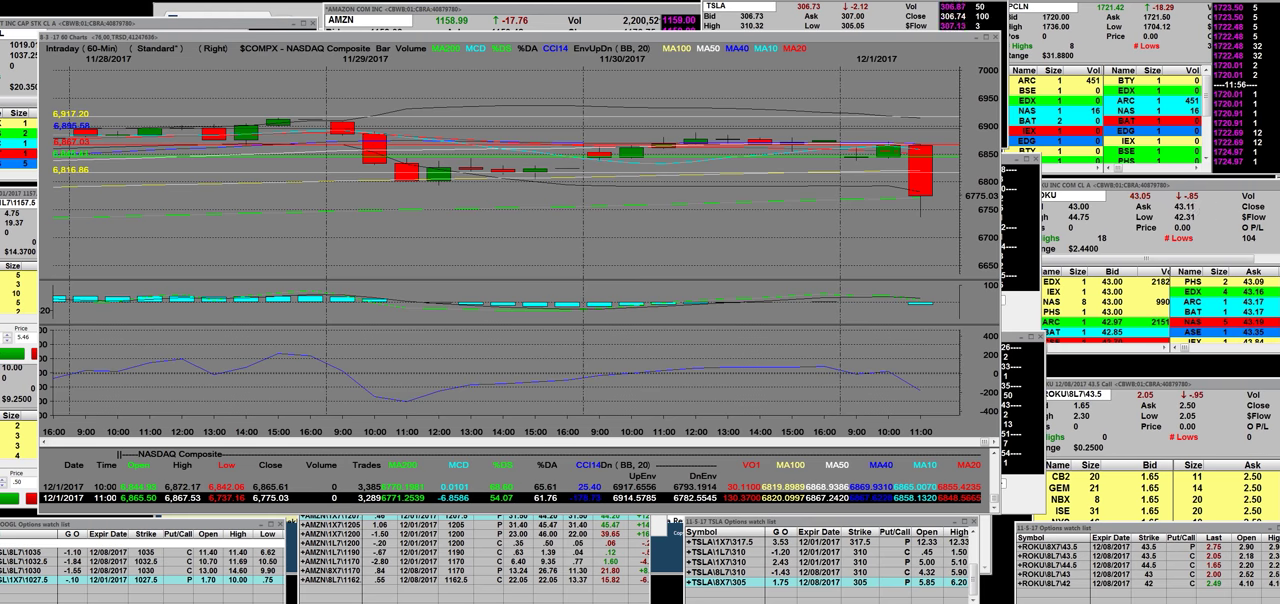
mouse_move(1275, 45)
mouse_down()
mouse_move(627, 66)
mouse_move(490, 95)
mouse_move(397, 163)
mouse_up()
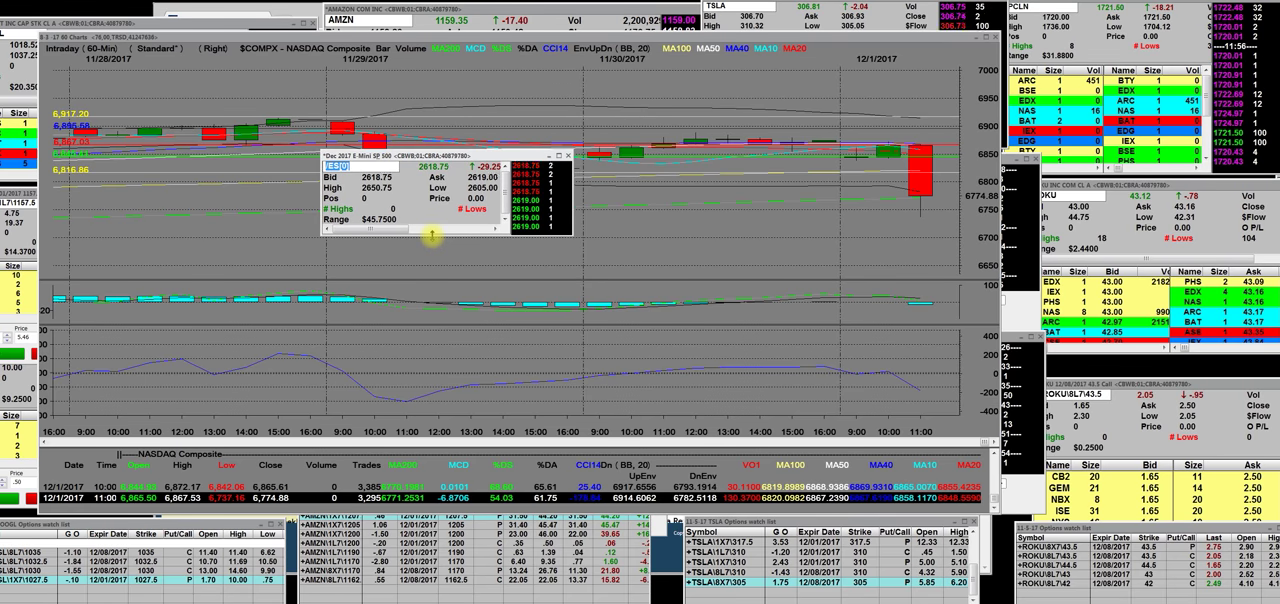
- Enlarge the E-mini quote to show its order book, park it top right, and shift the NASDAQ chart
drag(432, 238, 430, 265)
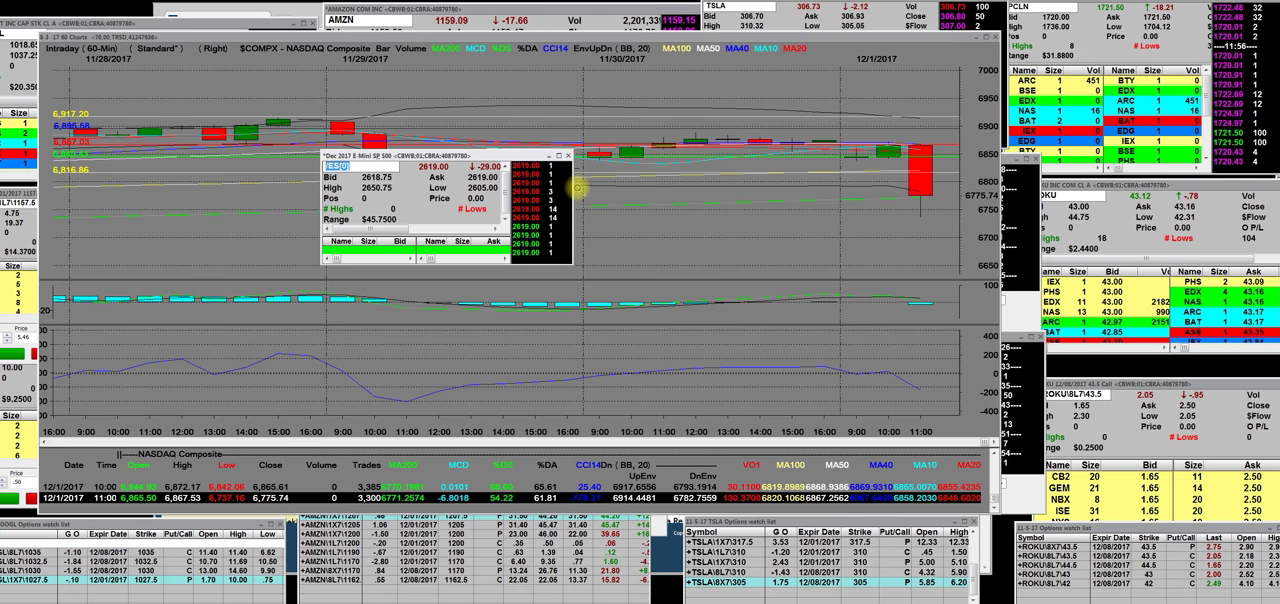
drag(572, 187, 623, 180)
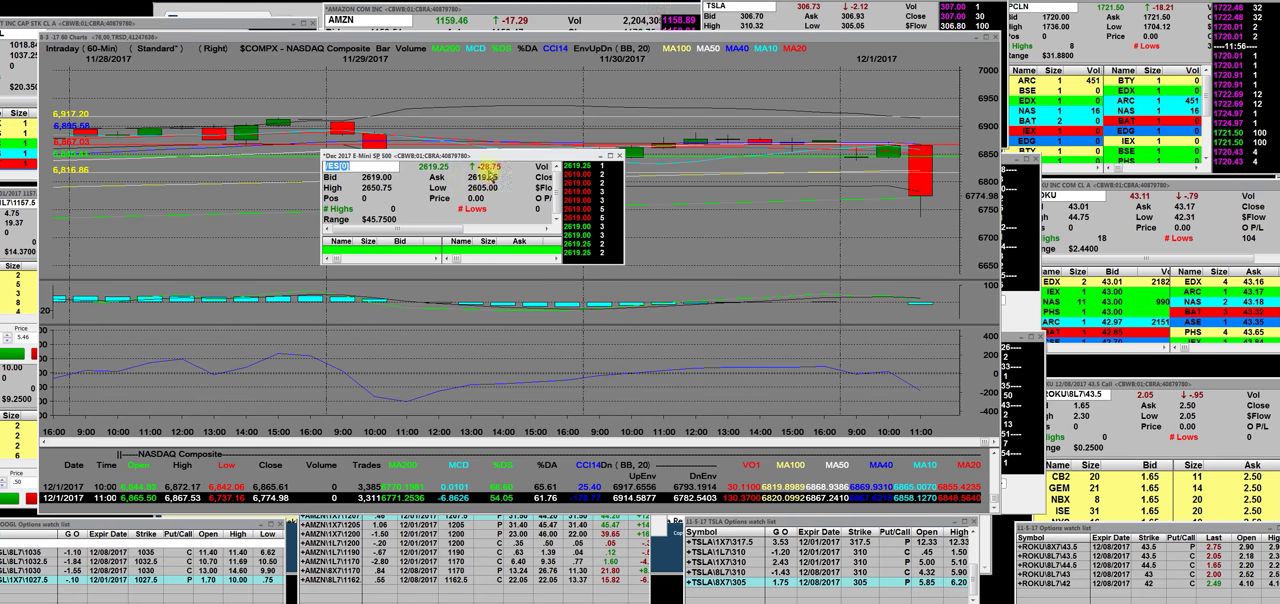
drag(487, 158, 1279, 12)
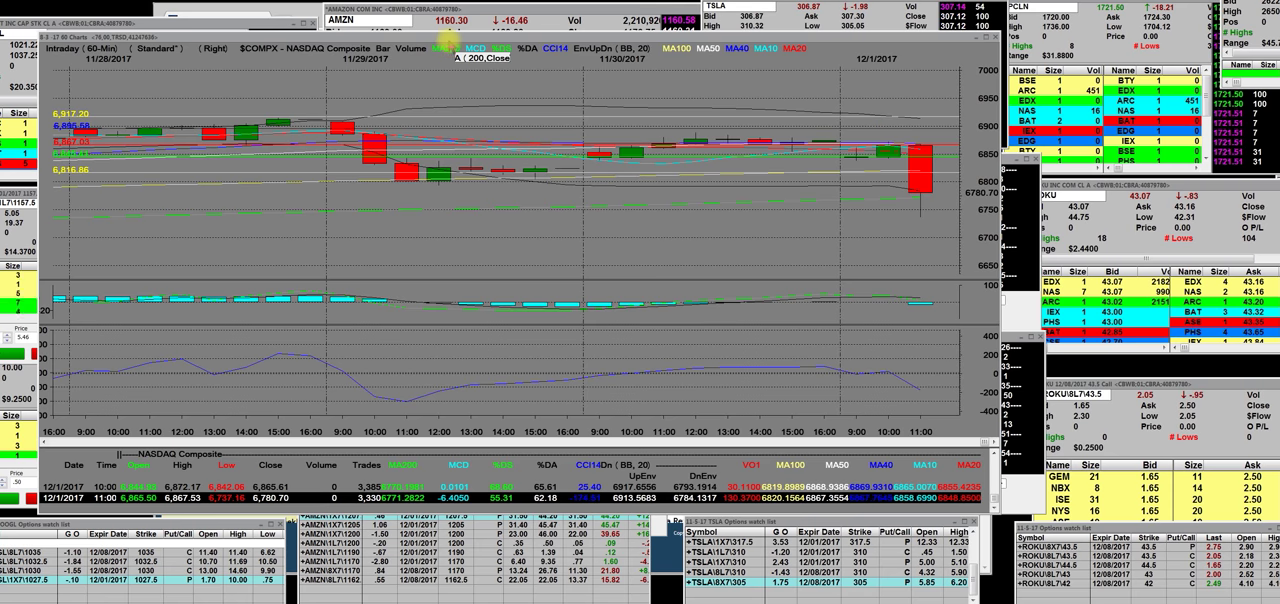
mouse_move(446, 43)
mouse_down()
mouse_move(436, 141)
mouse_move(422, 119)
mouse_up()
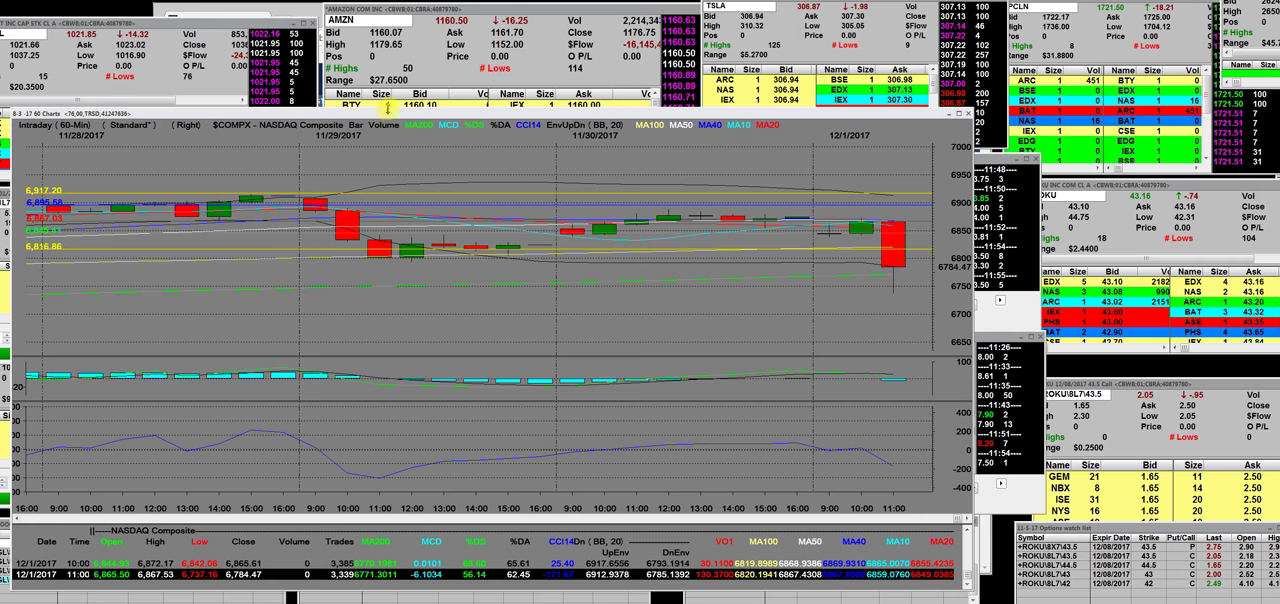
- Shorten the NASDAQ chart, bring the GOOGL quote forward, and switch to the Briefing In Play headlines
drag(386, 113, 381, 144)
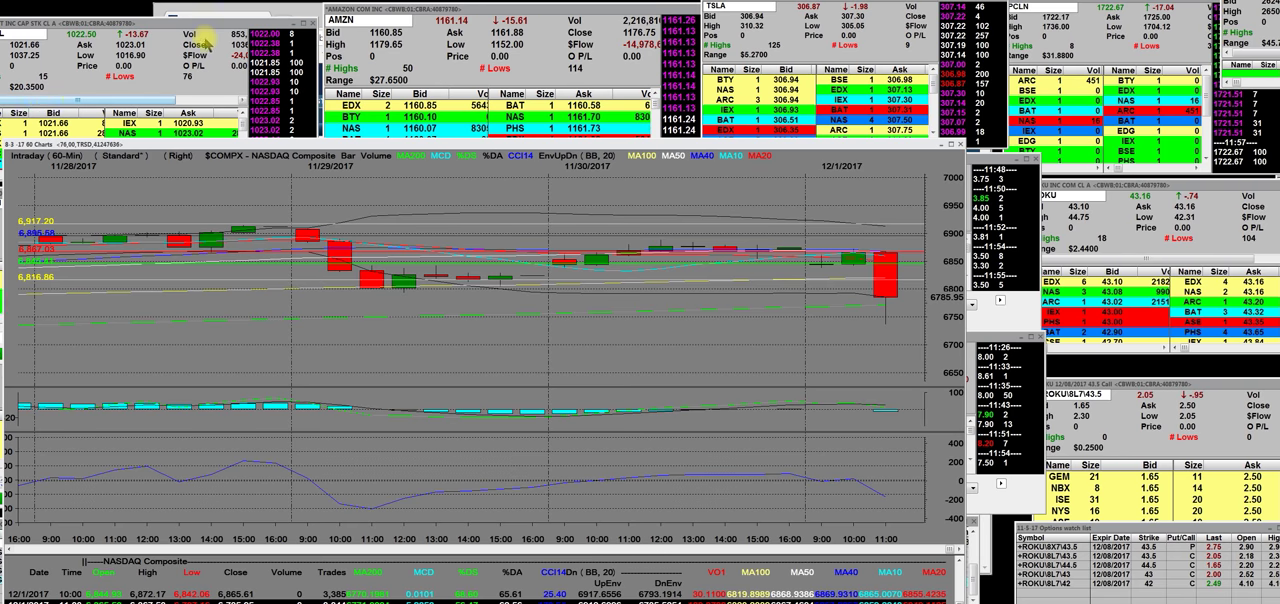
drag(210, 22, 240, 15)
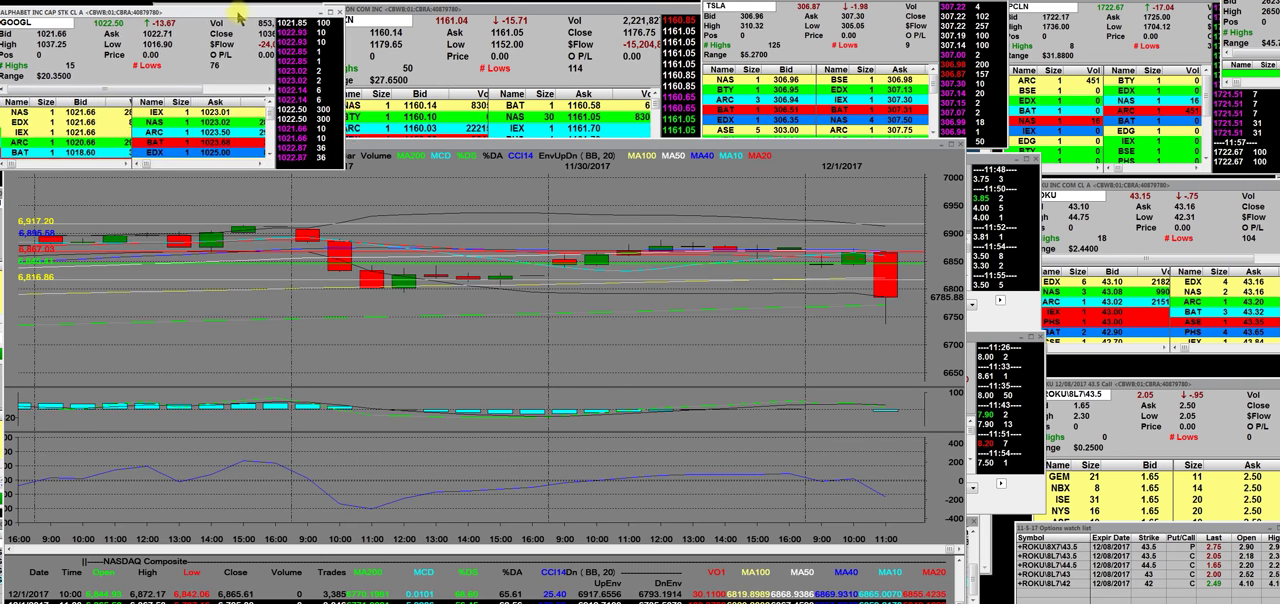
key(alt+Tab)
- Slide the Briefing headlines window left and switch back to CyberTrader Pro
drag(287, 10, 5, 8)
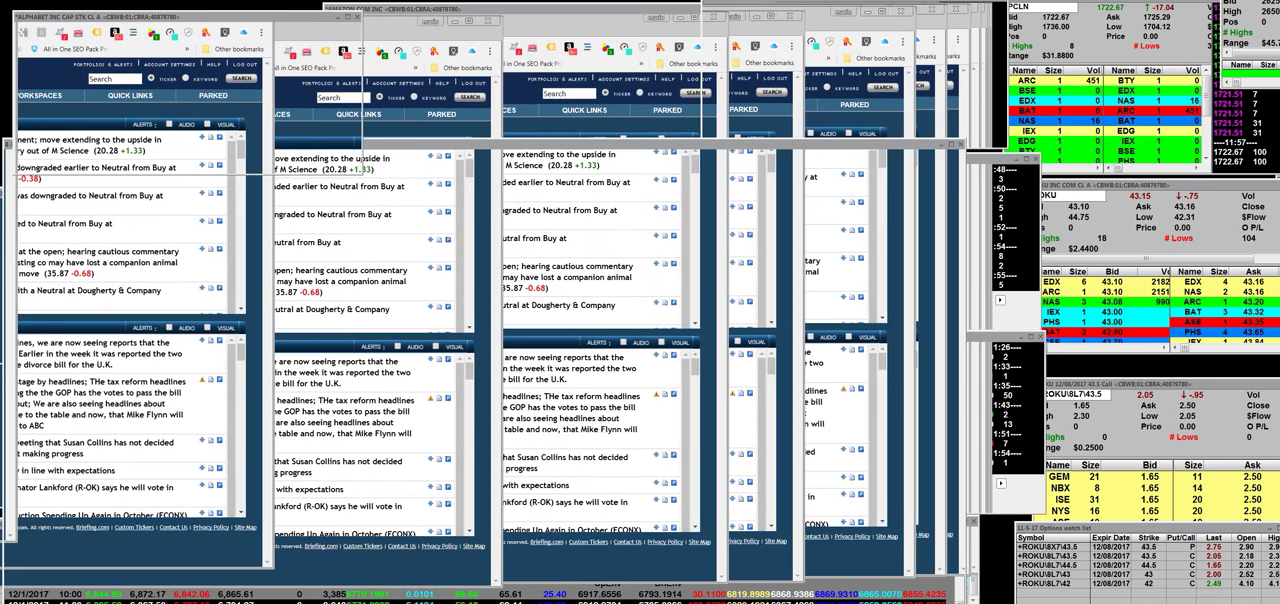
key(alt+Tab)
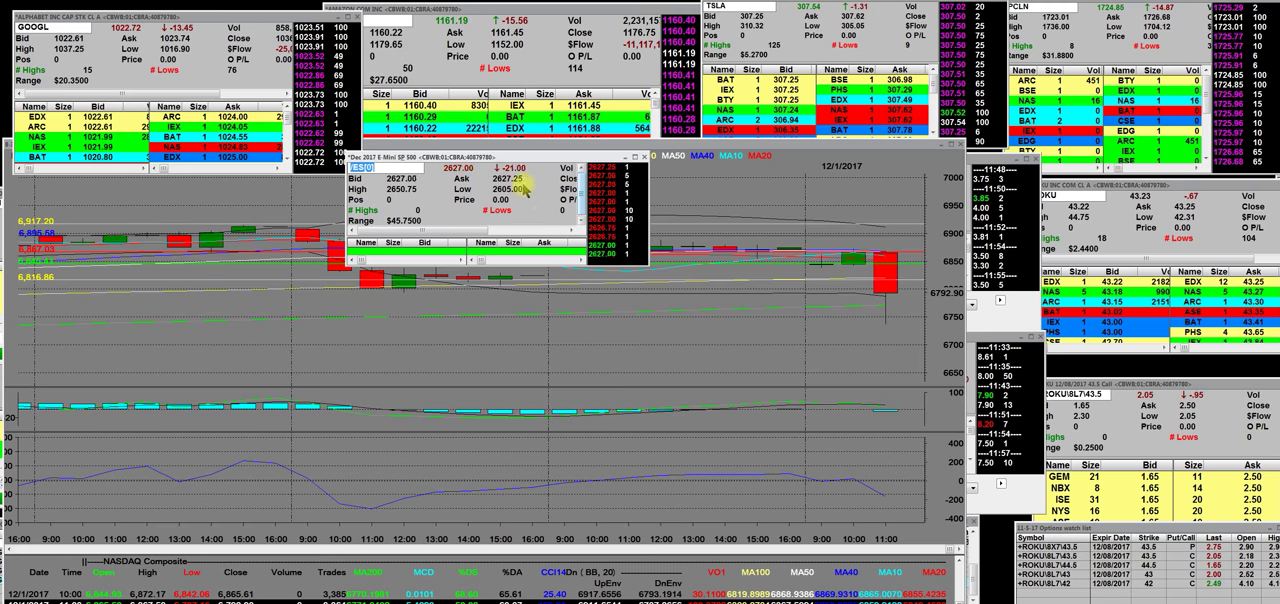
- Set the E-mini quote window's font to size 14 in Display Settings and widen the window
right_click(433, 186)
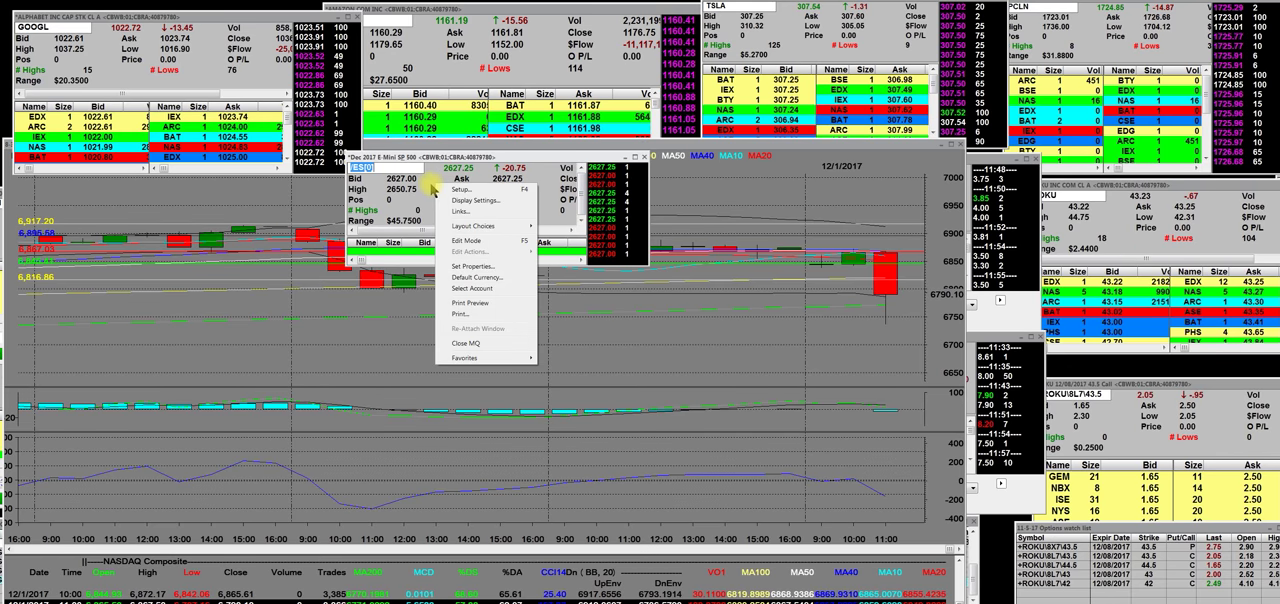
click(460, 200)
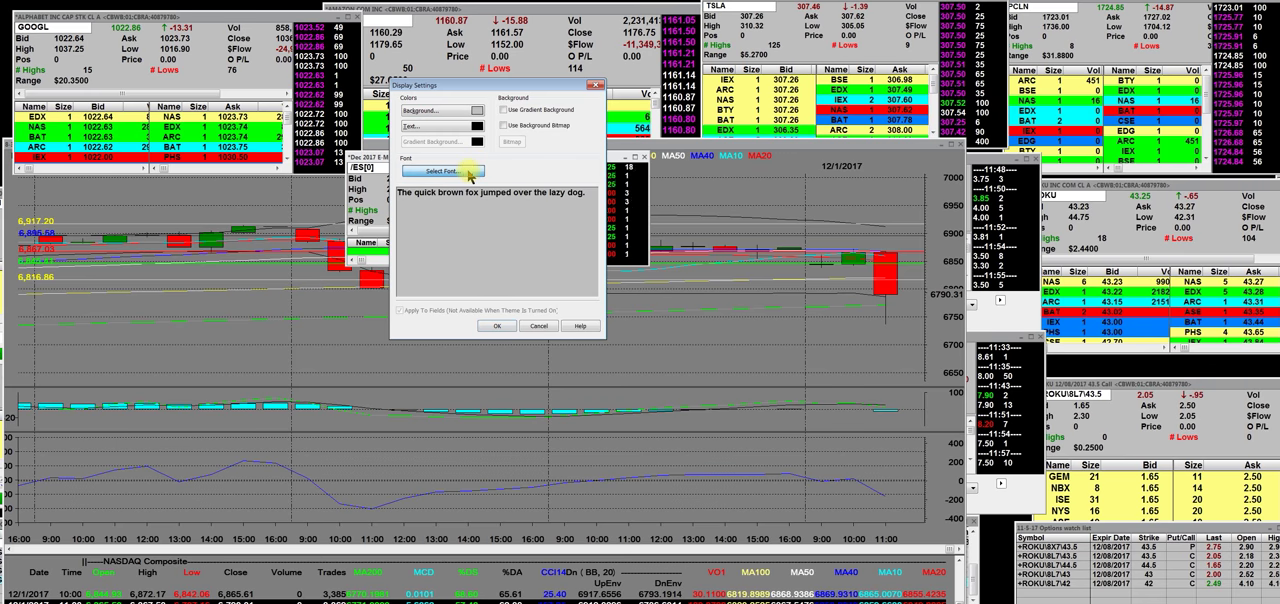
click(468, 172)
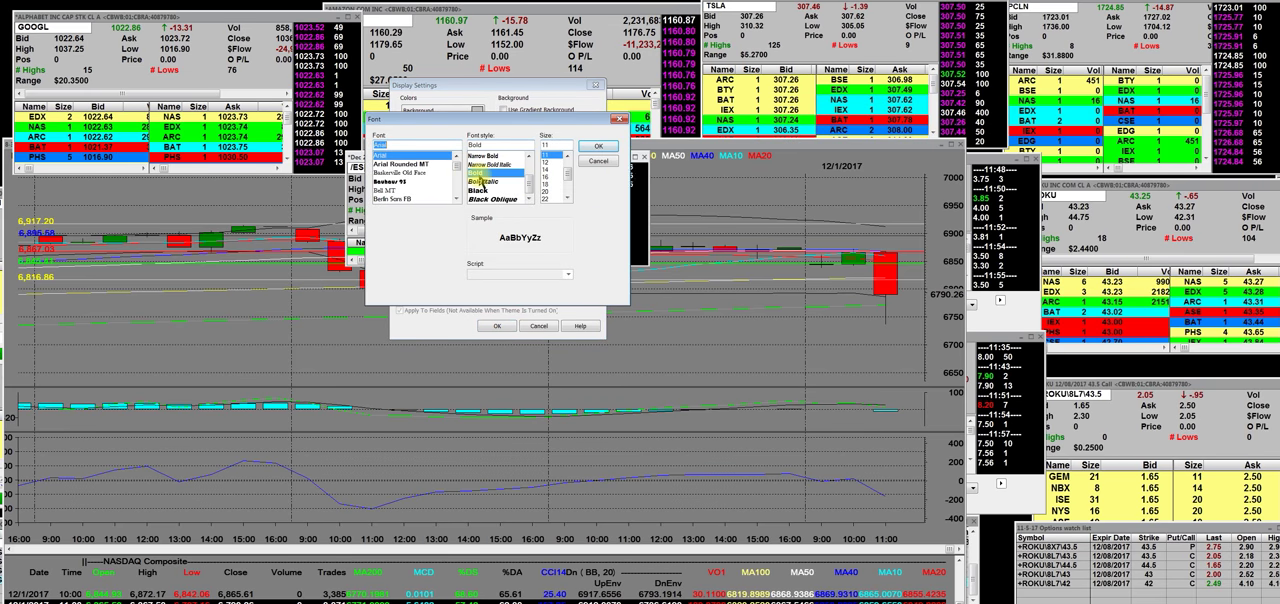
click(558, 169)
click(596, 146)
click(496, 326)
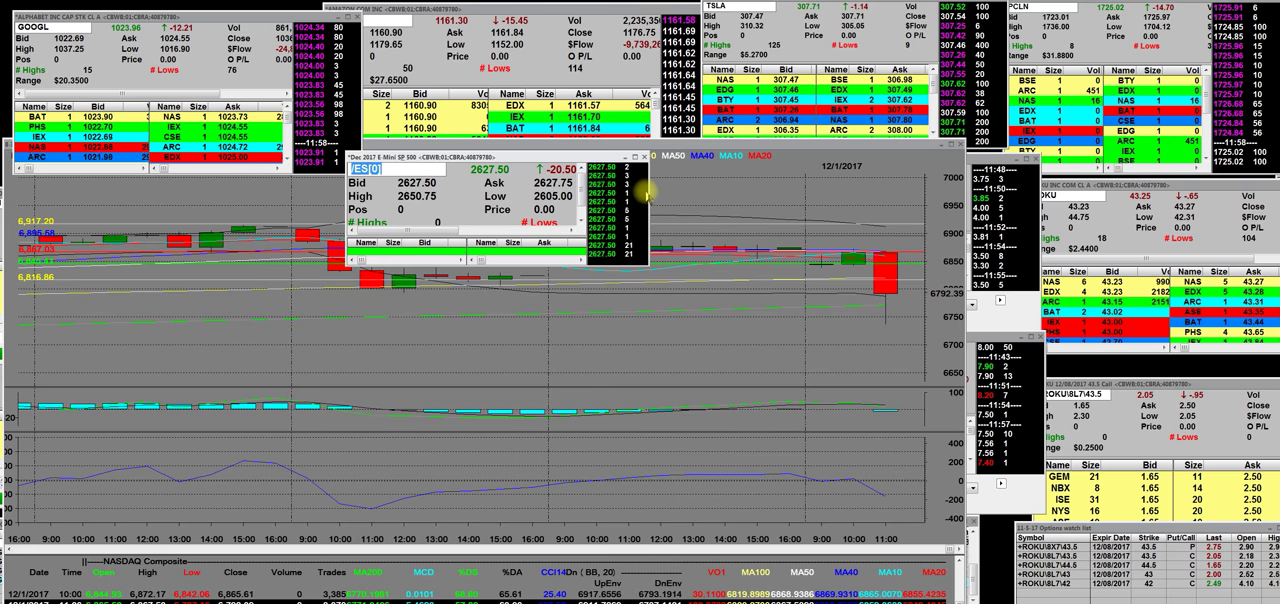
drag(649, 190, 689, 190)
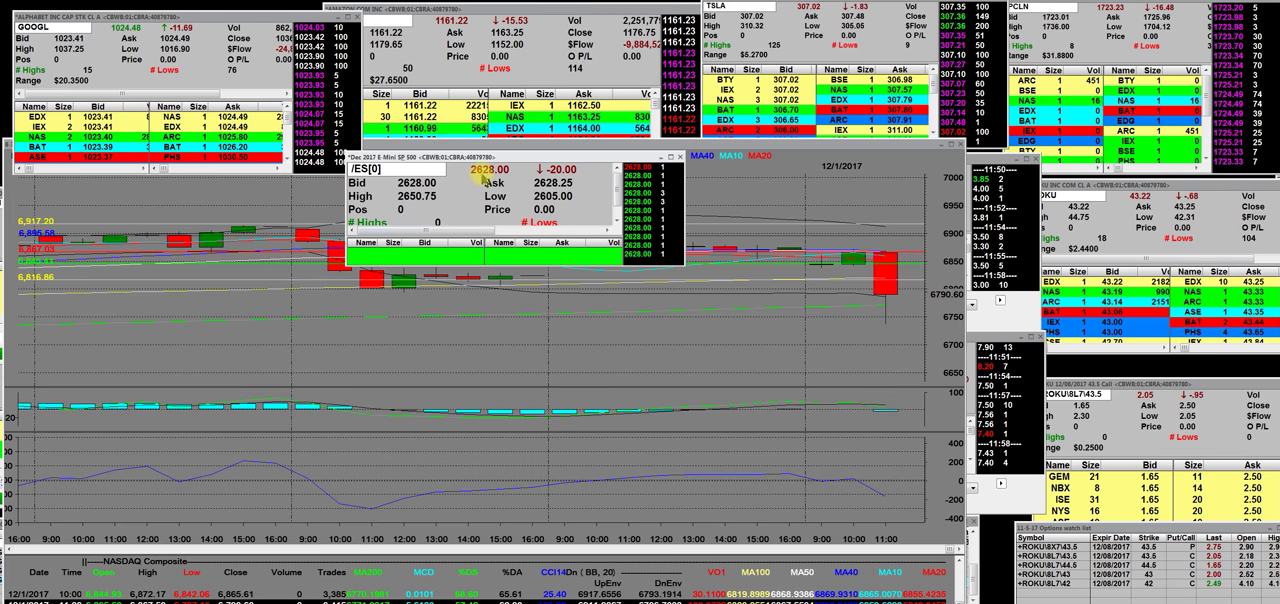
- Move the E-mini S&P quote to the top-right corner and place the new /NQ quote over the chart
drag(460, 160, 1258, 0)
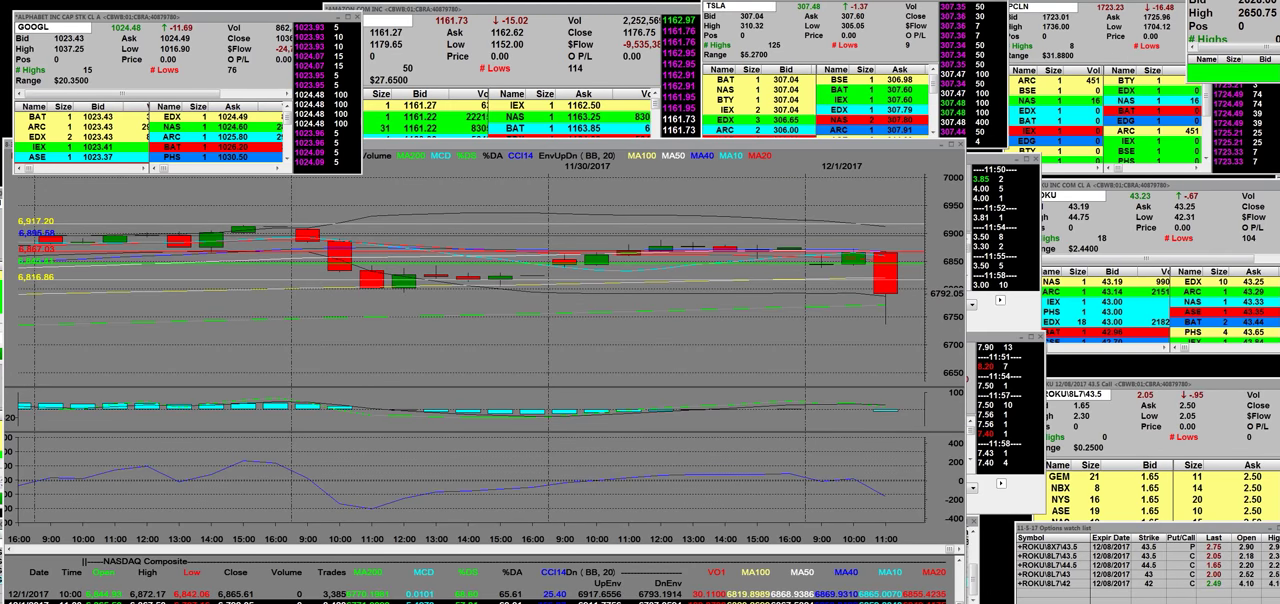
mouse_move(711, 160)
mouse_down()
mouse_move(425, 180)
mouse_move(415, 200)
mouse_up()
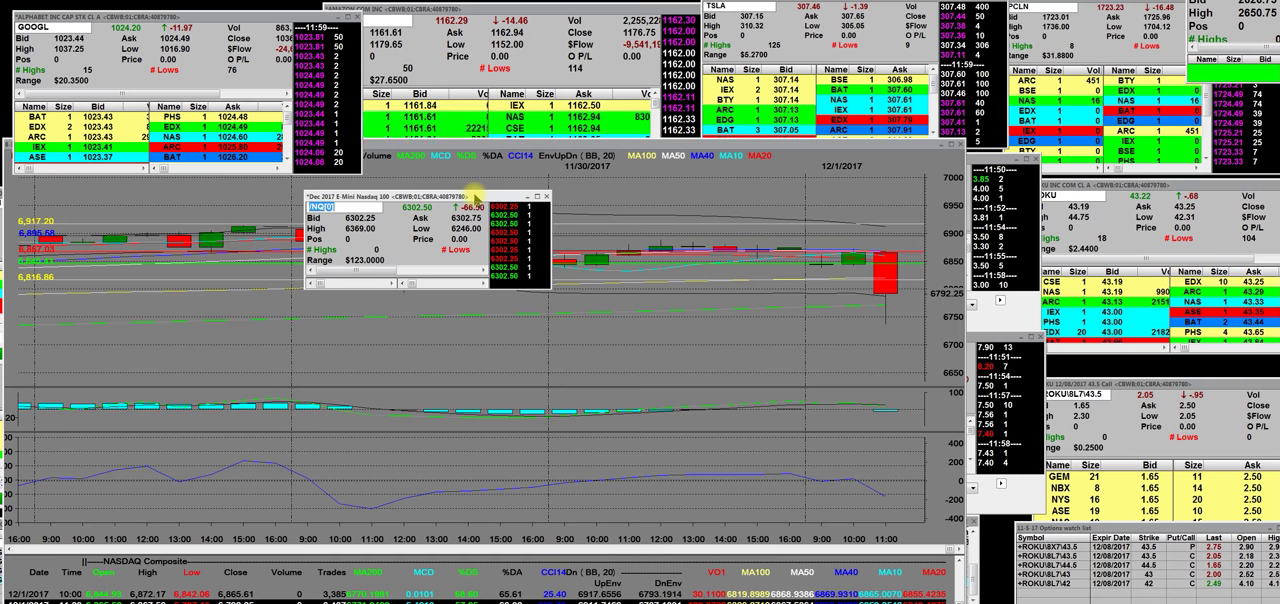
- Move the /NQ quote to the right edge, bring the chart forward, and load the E-mini S&P 500
drag(477, 196, 1279, 90)
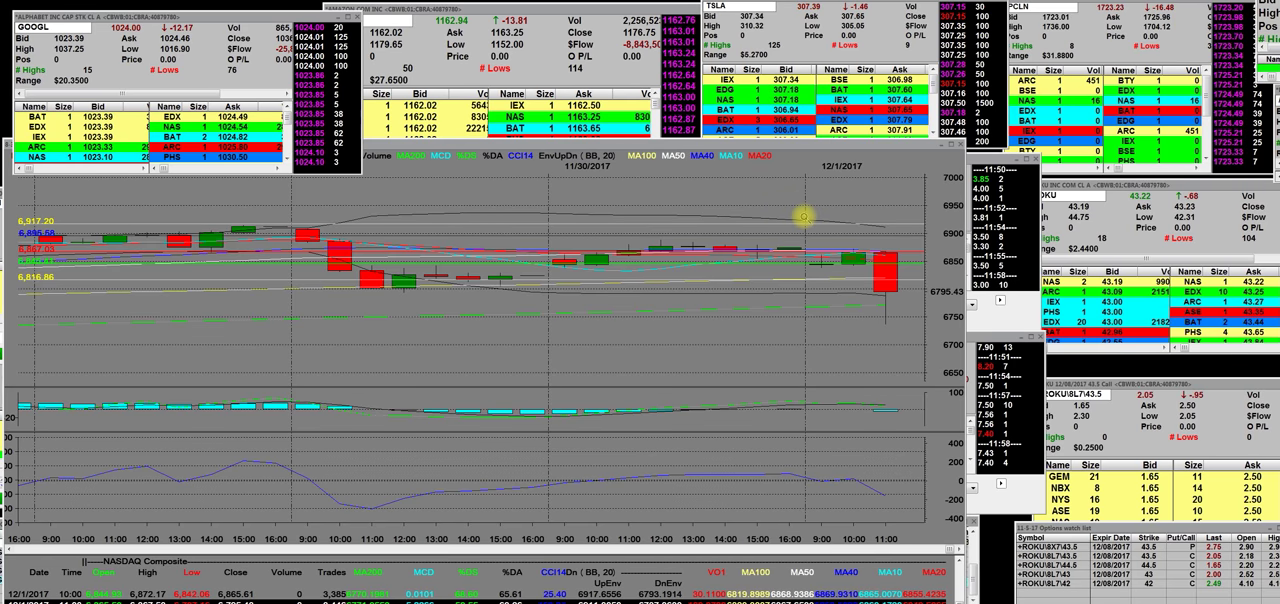
click(647, 202)
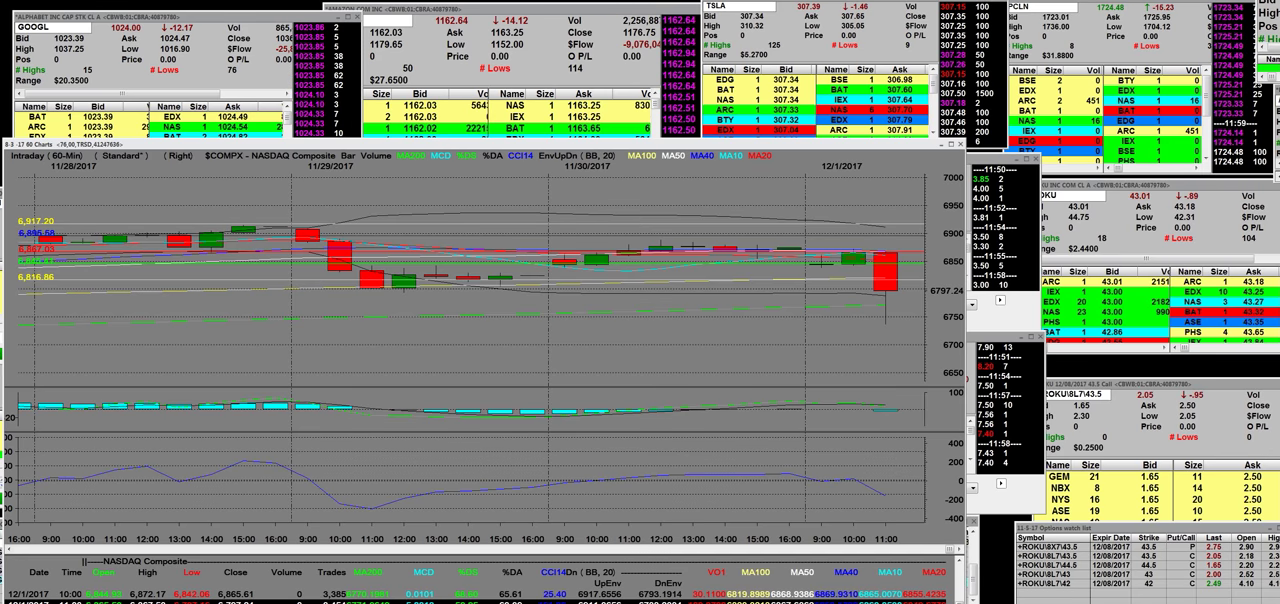
key(Return)
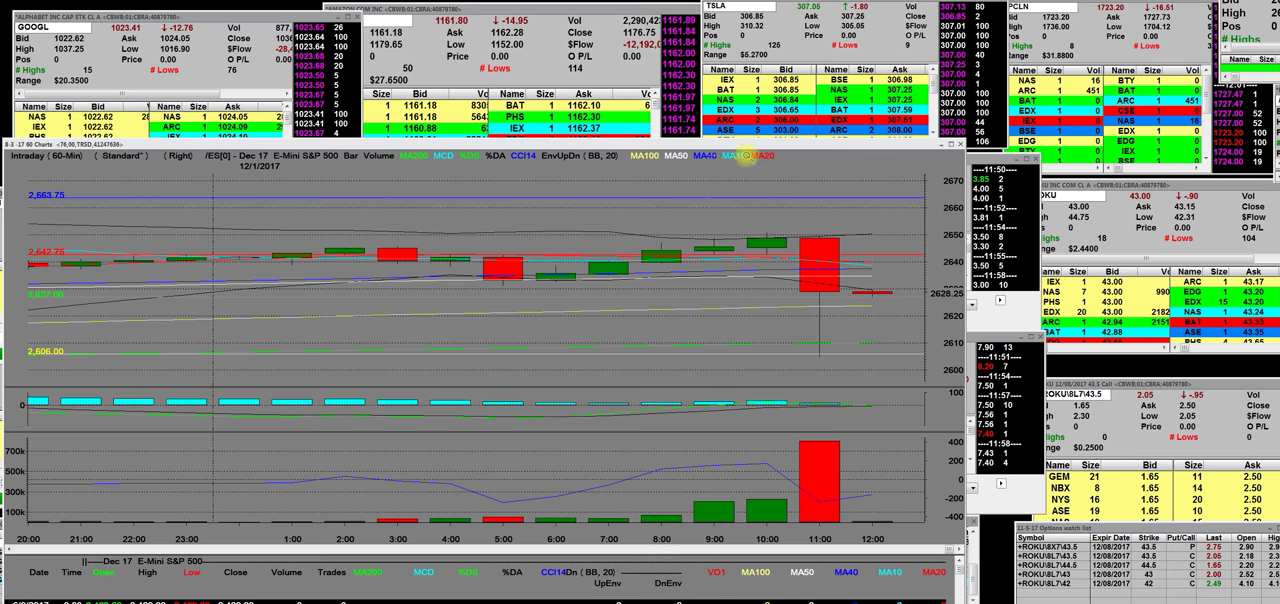
scroll(884, 376, up, 3)
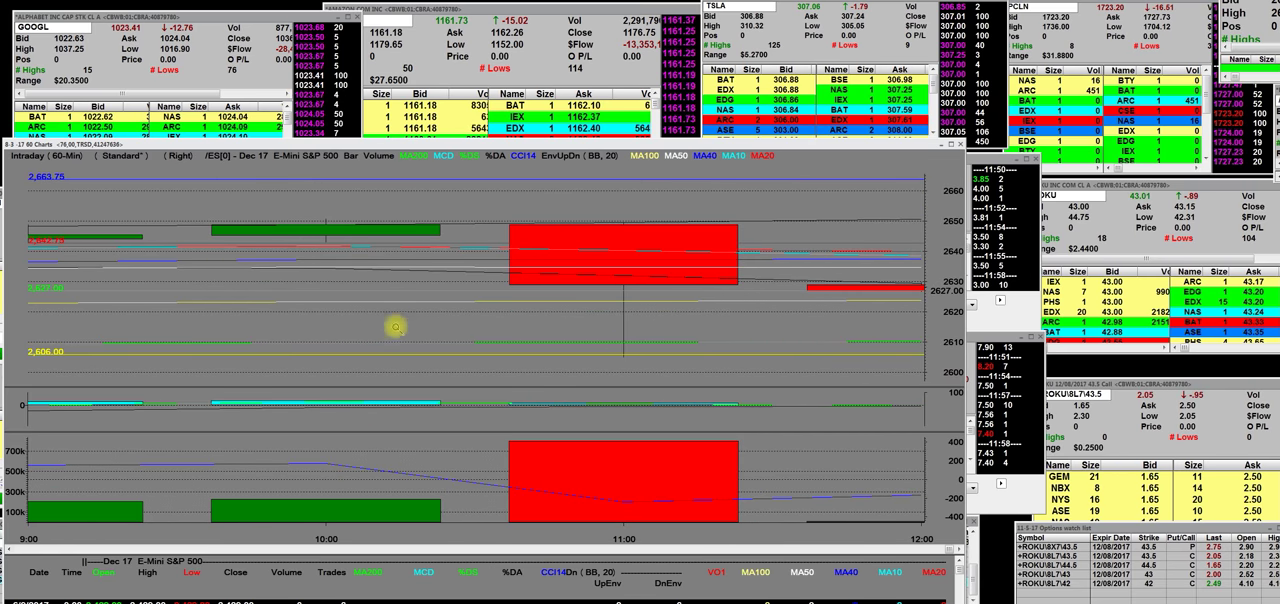
scroll(395, 327, down, 5)
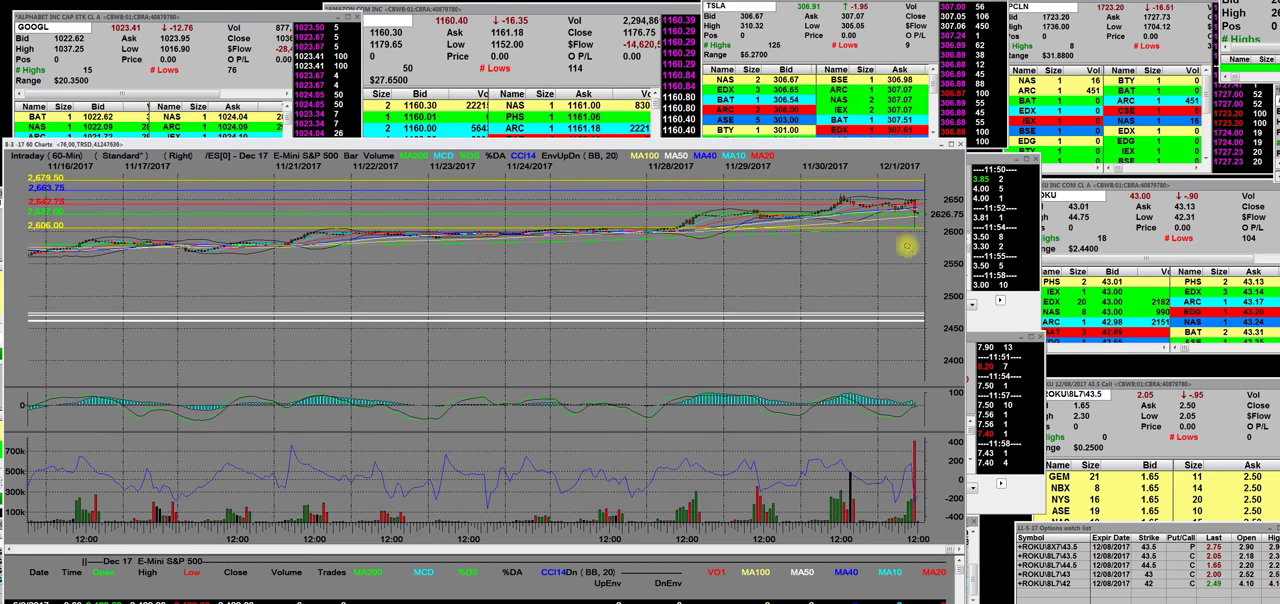
scroll(955, 192, up, 5)
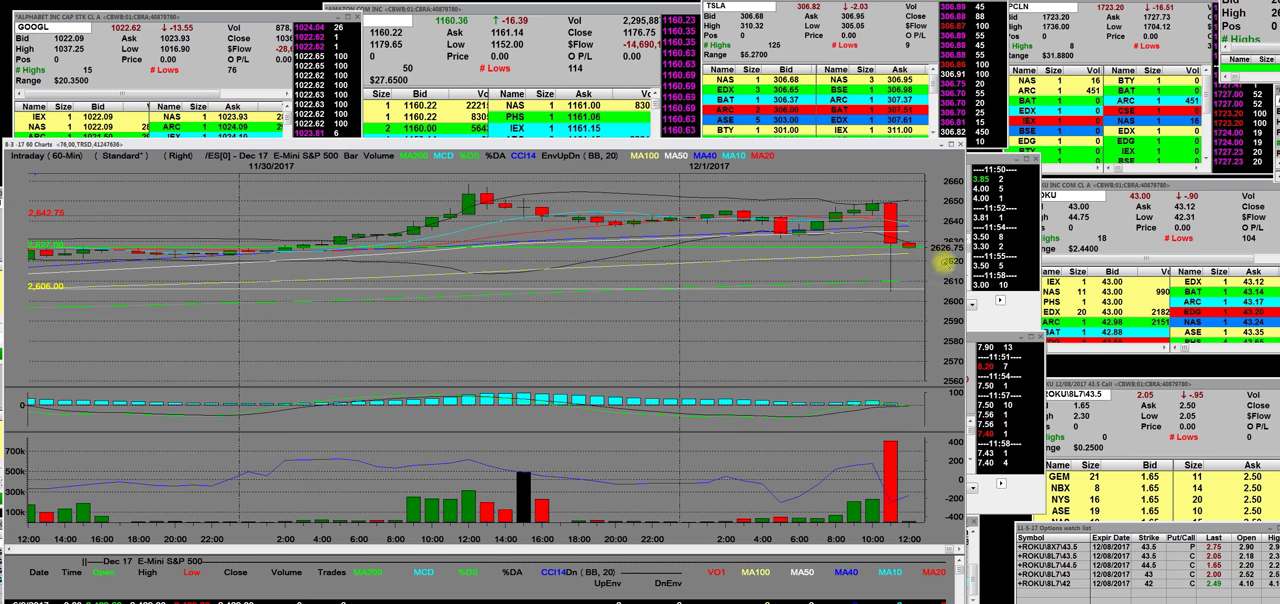
scroll(930, 196, up, 3)
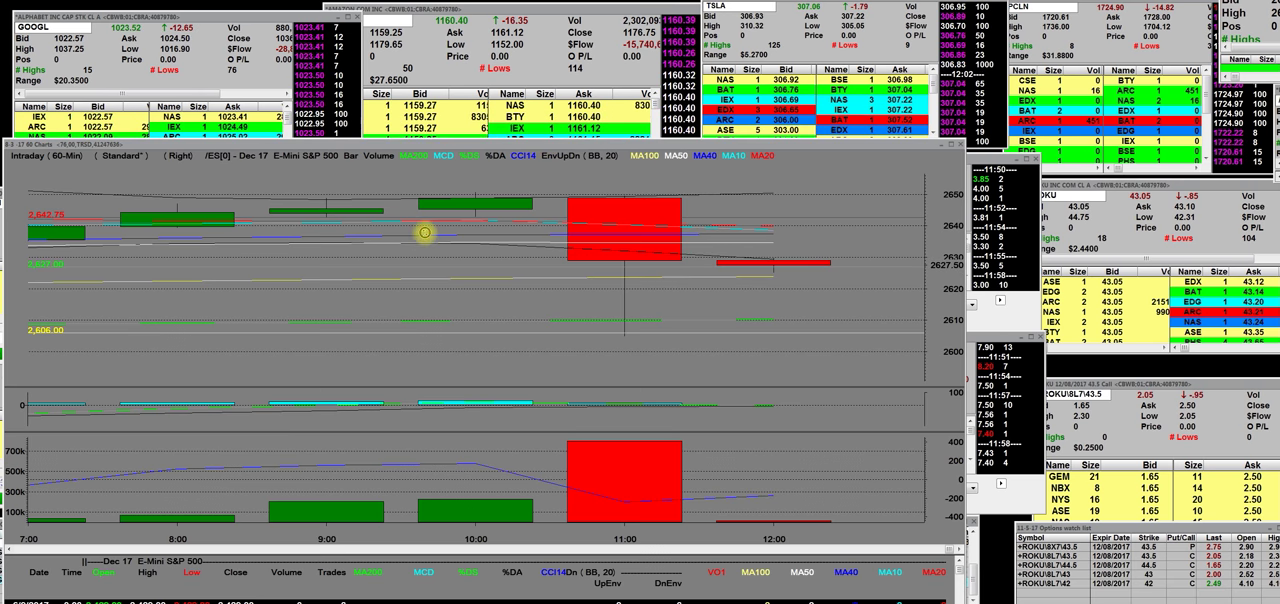
text(NQ)
- Enter the NQ symbol to chart the December 2017 E-mini Nasdaq 100 hourly
key(Return)
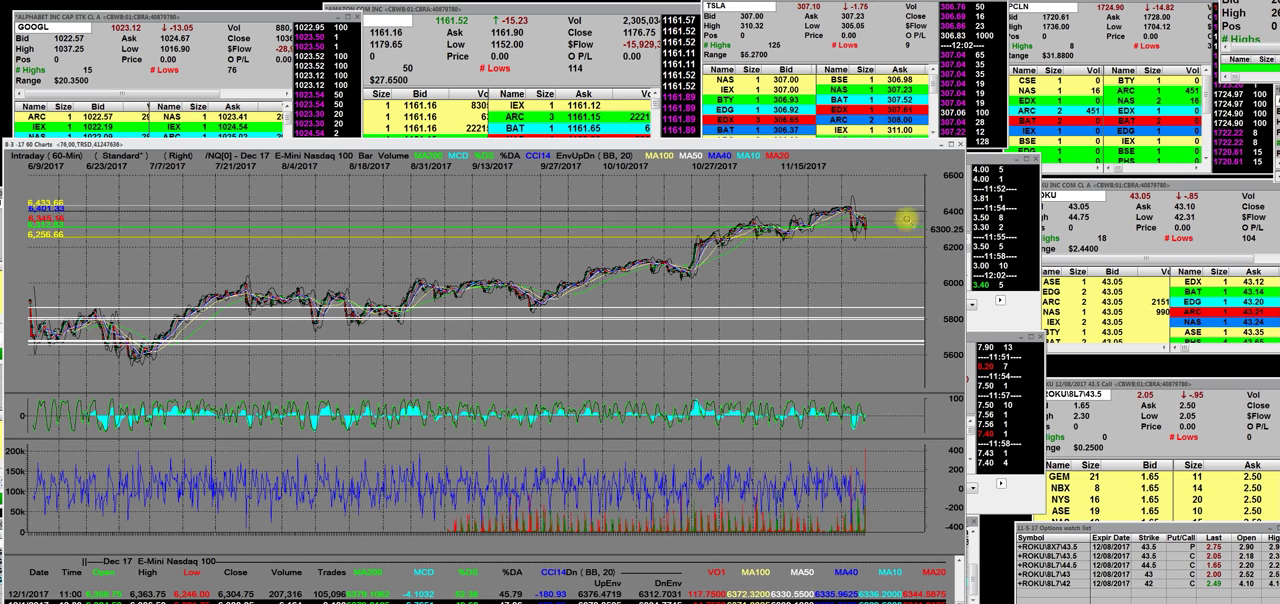
scroll(908, 210, up, 5)
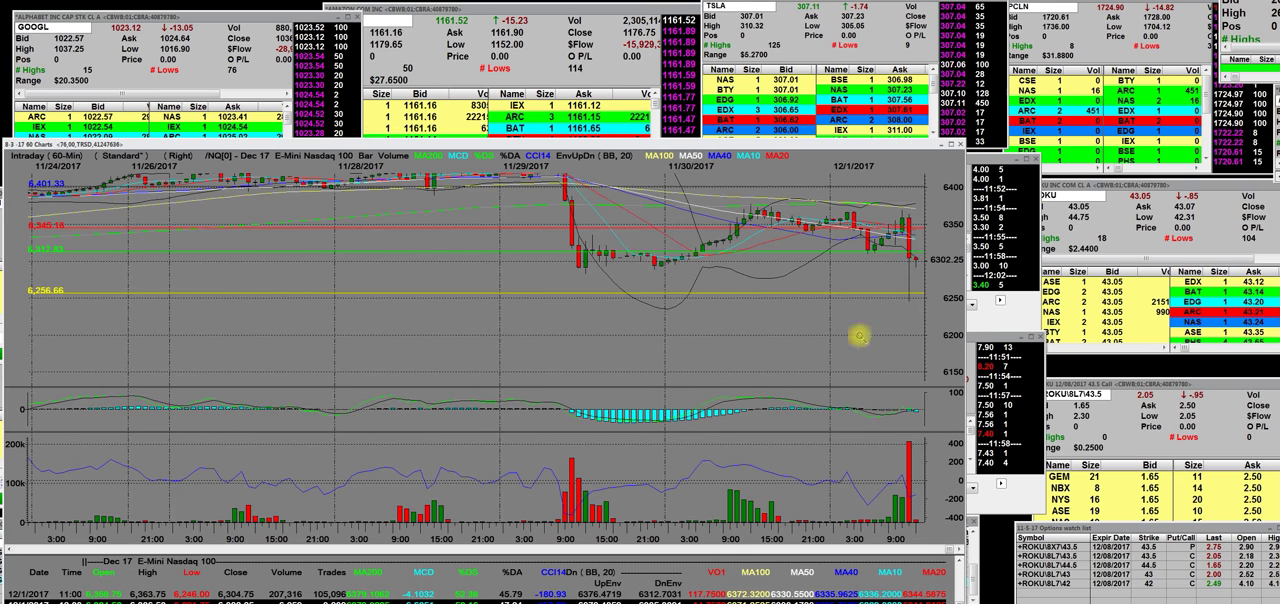
scroll(884, 202, up, 5)
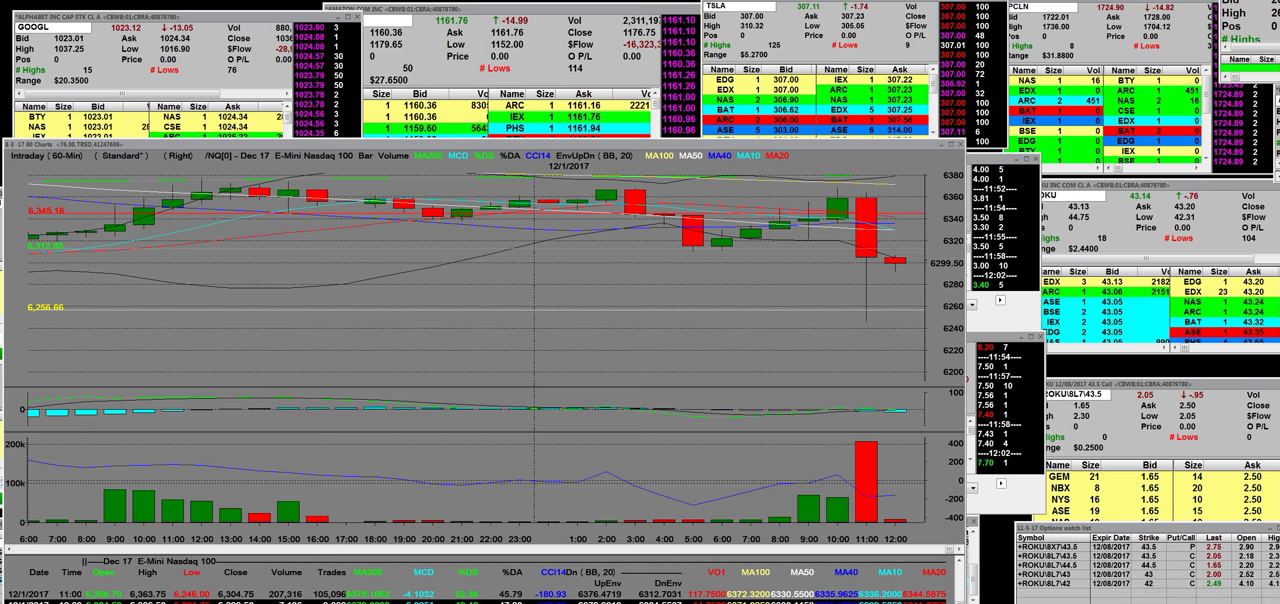
text(YM)
- Enter the YM symbol to chart the December 2017 mini Dow future hourly
key(Return)
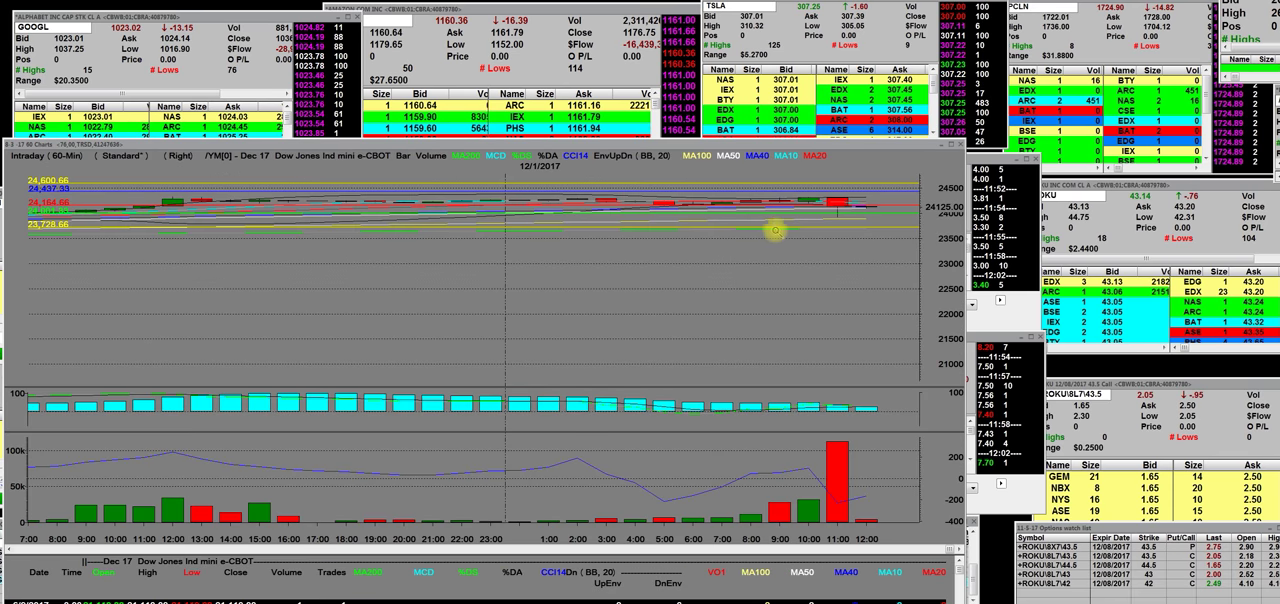
scroll(895, 220, up, 3)
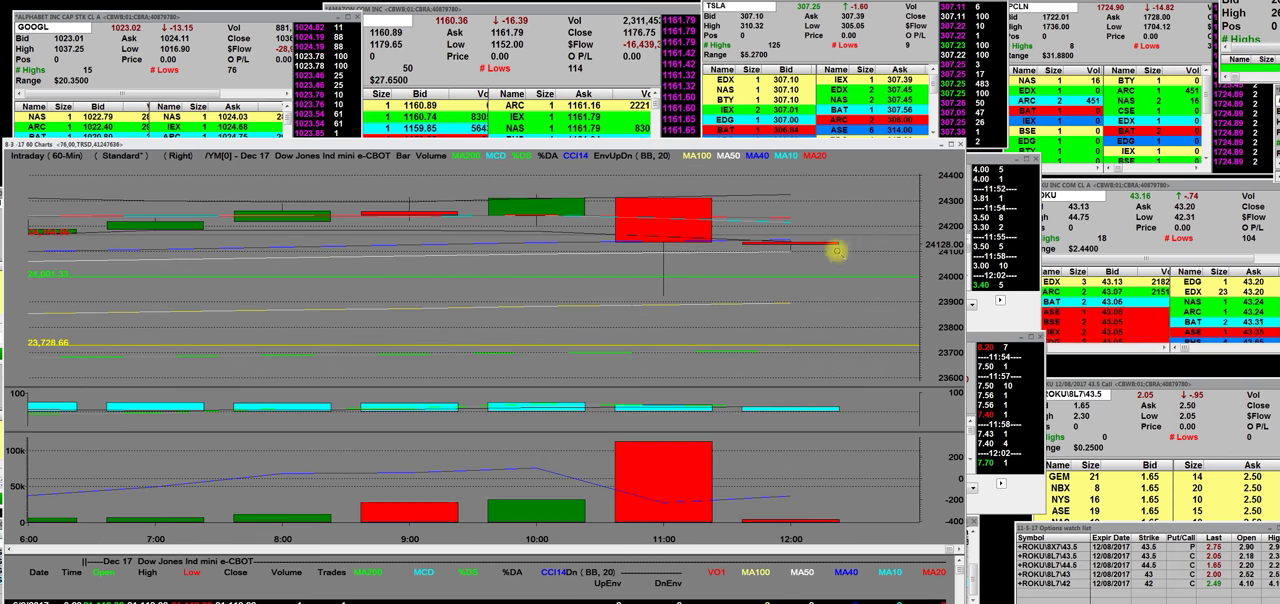
scroll(851, 192, up, 3)
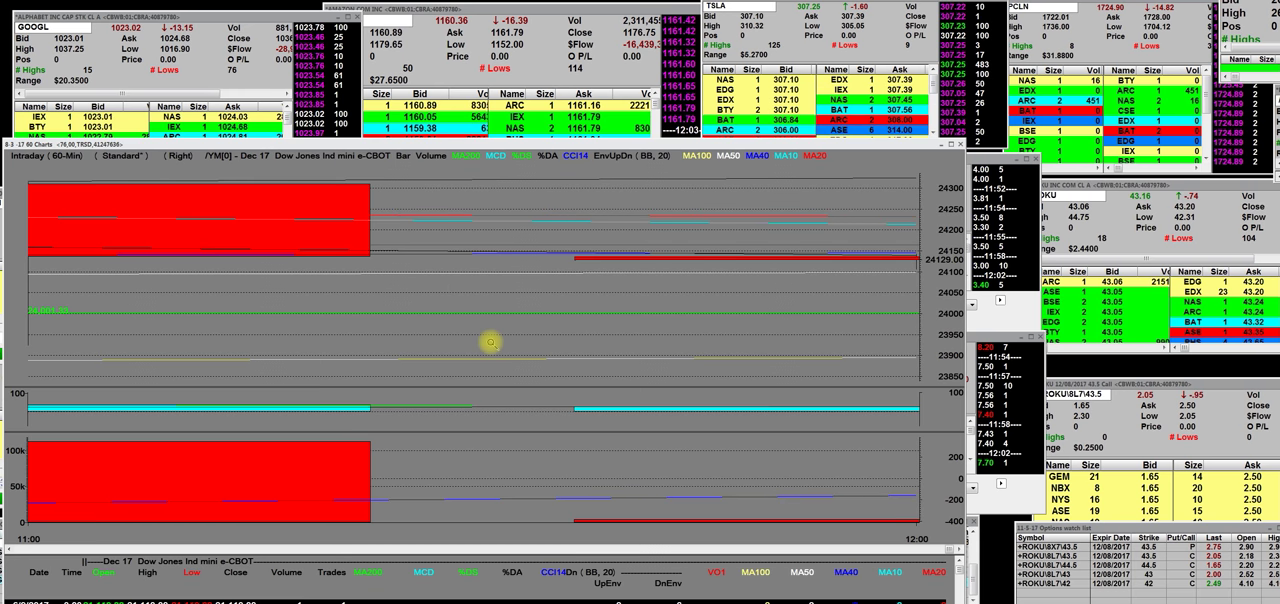
scroll(491, 341, down, 10)
scroll(870, 240, up, 5)
scroll(931, 187, up, 5)
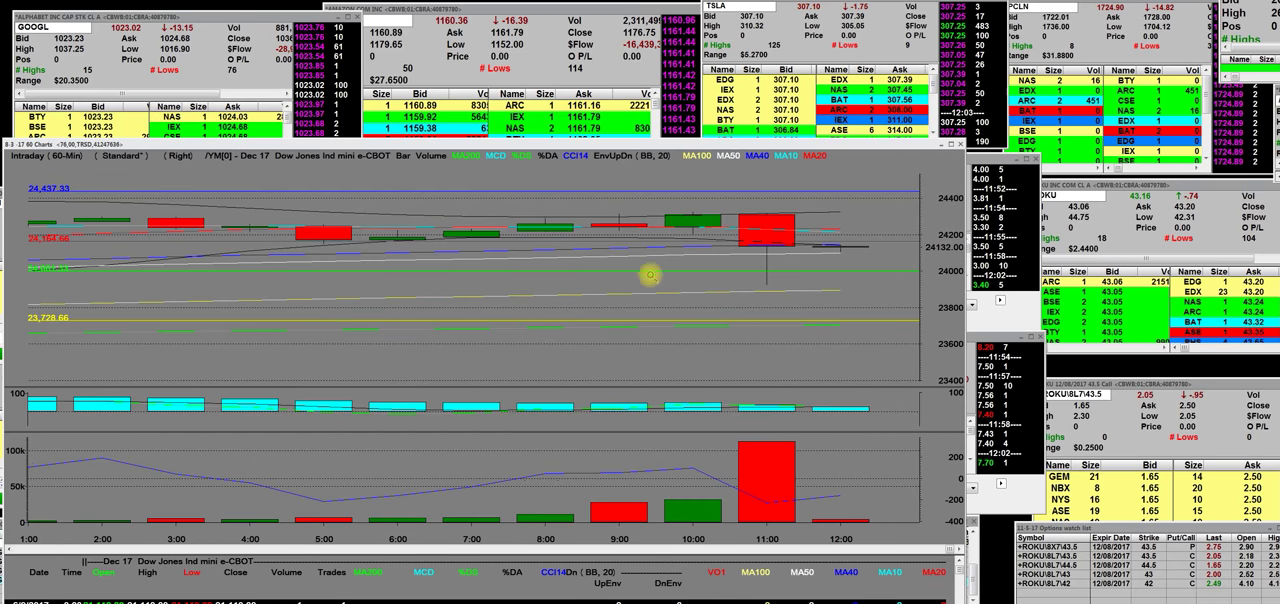
scroll(958, 190, up, 2)
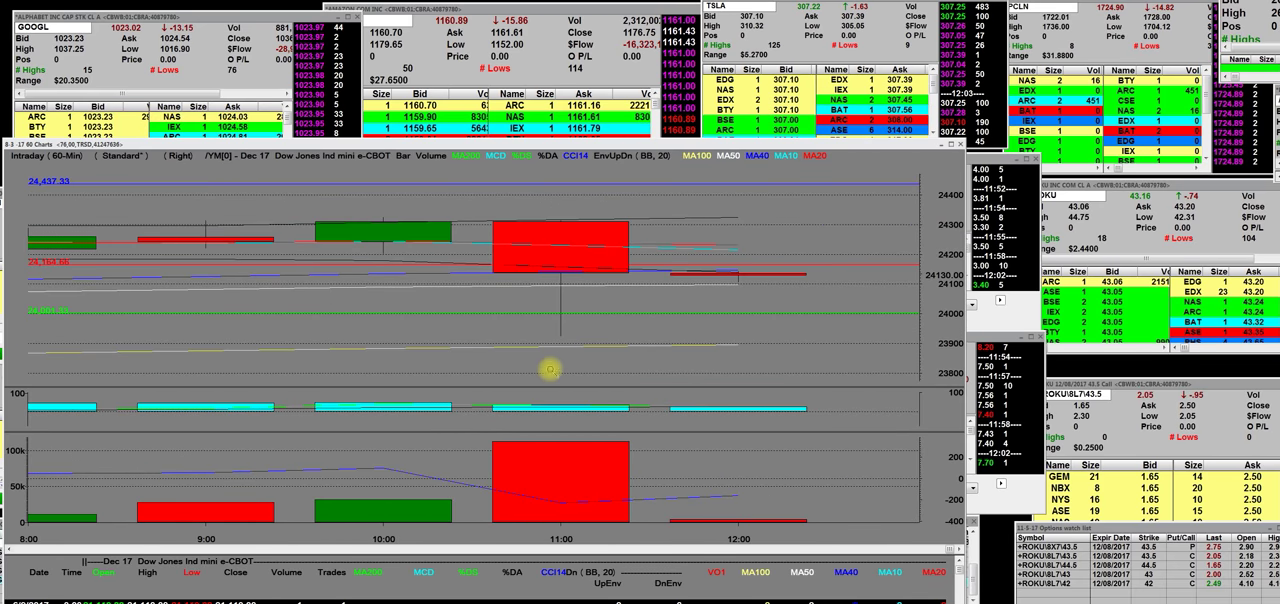